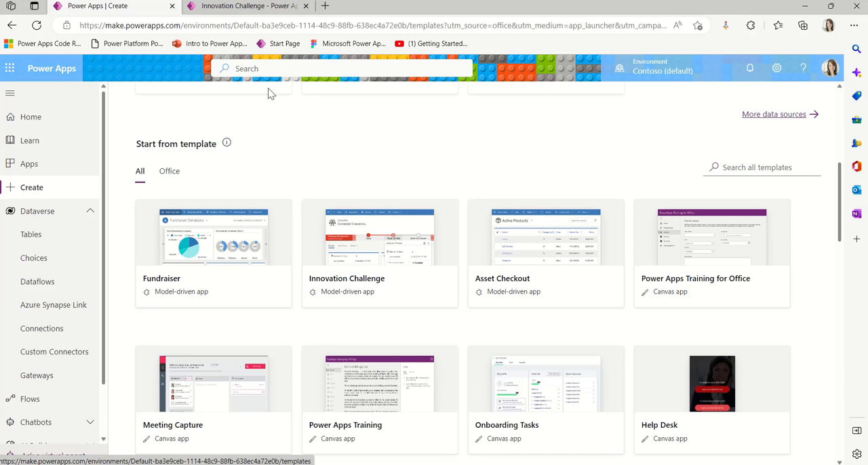
View the Innovation Challenge app's dashboard as a template example and return to the Power Apps template gallery
click(237, 7)
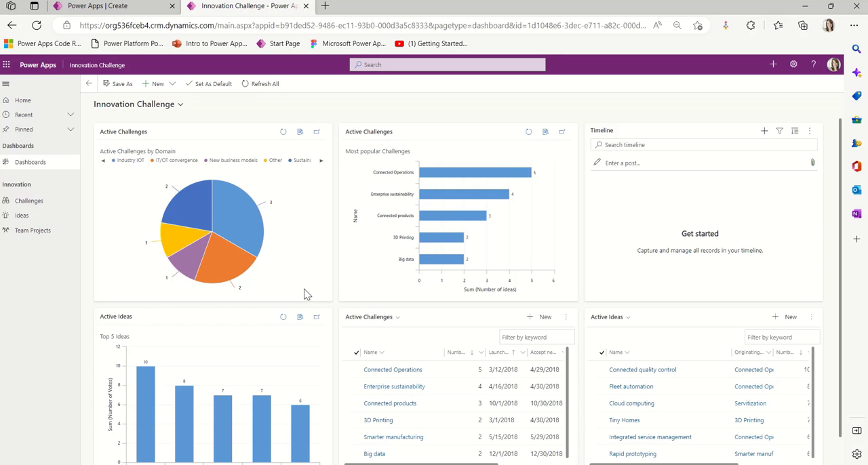
click(118, 8)
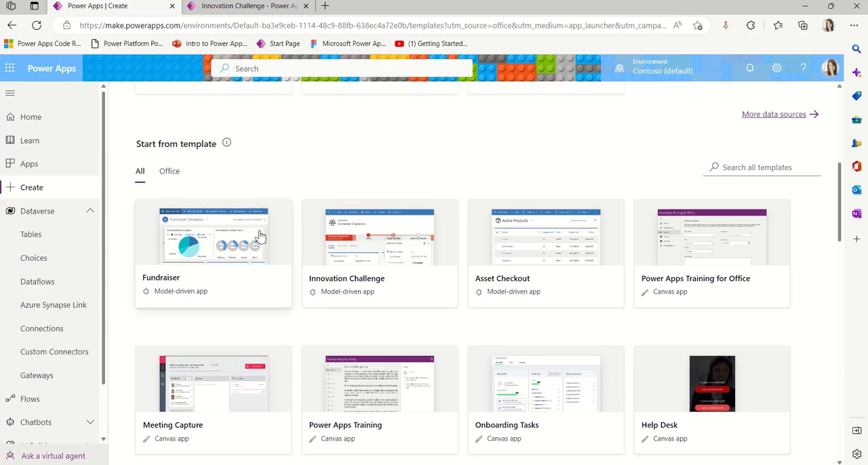
Create a model-driven app named "Account App" from the Dataverse Account table
click(30, 234)
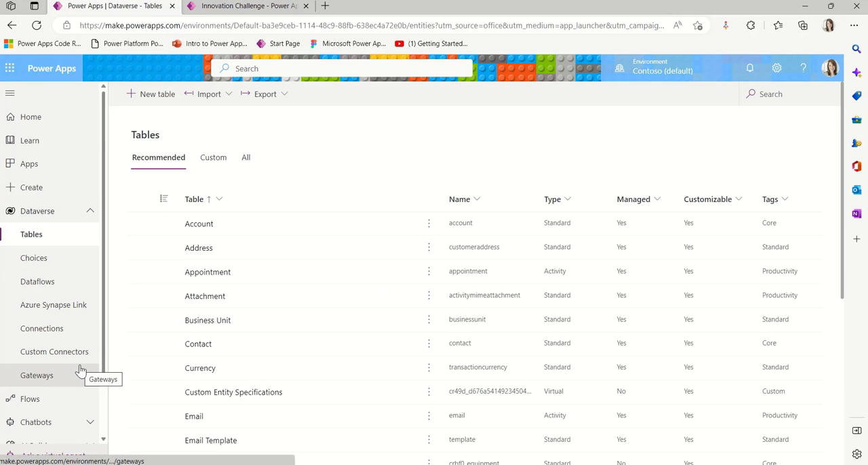
click(201, 225)
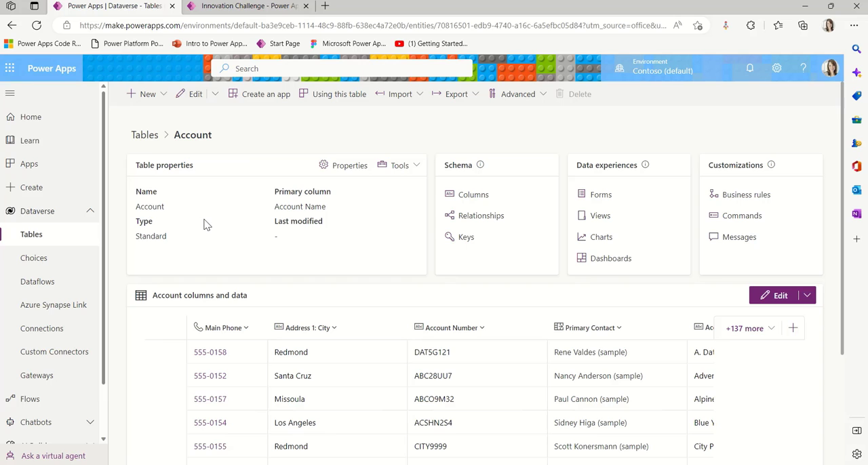
click(262, 94)
click(470, 168)
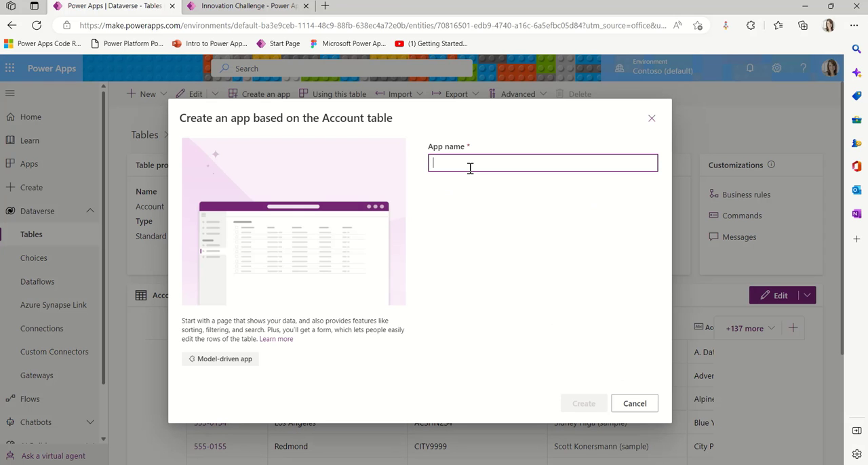
text(Account Ap)
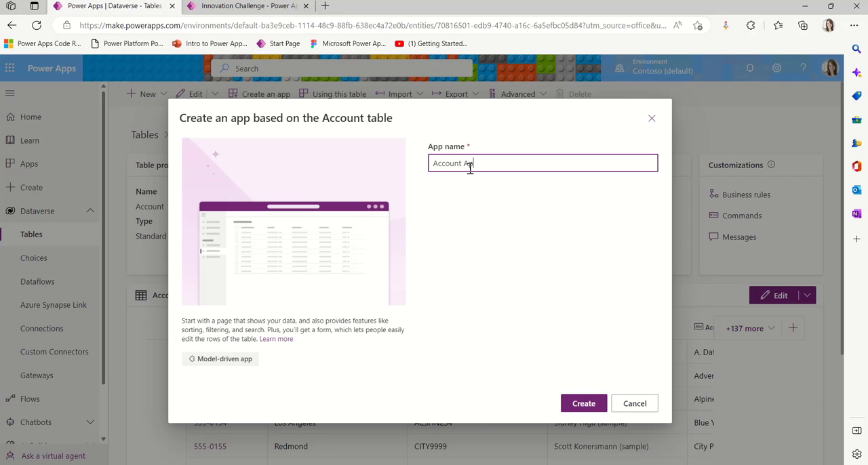
text(p)
click(591, 404)
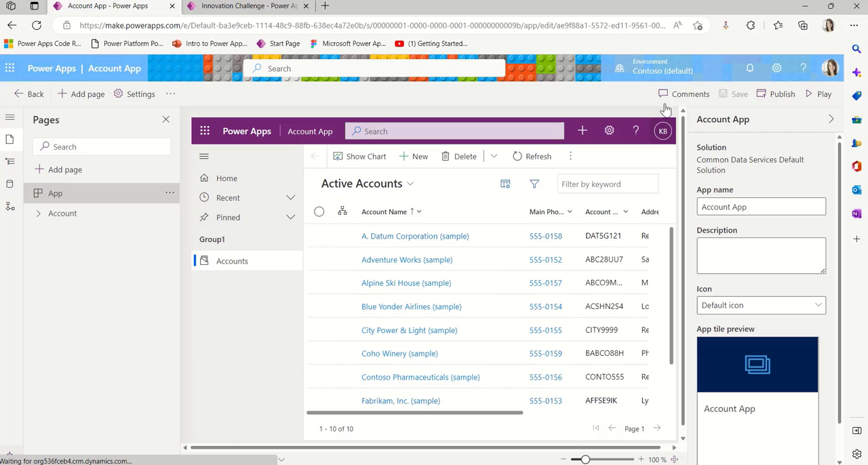
Play the Account App to view its active accounts and return to the app designer
click(821, 94)
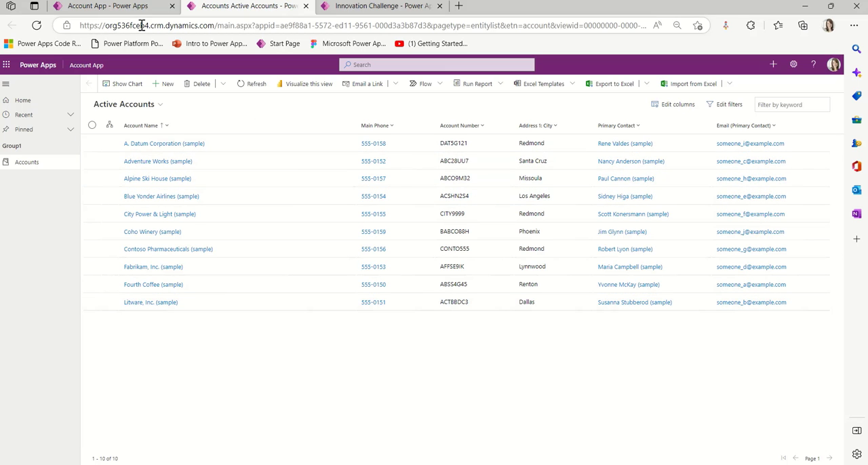
click(107, 5)
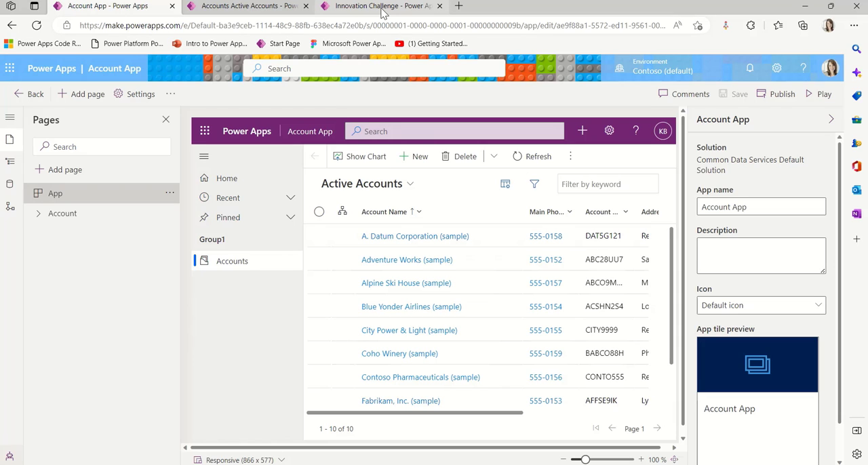
Open Power Apps in a new browser tab and examine the list of views defined for the Dataverse Account table
click(459, 5)
click(215, 350)
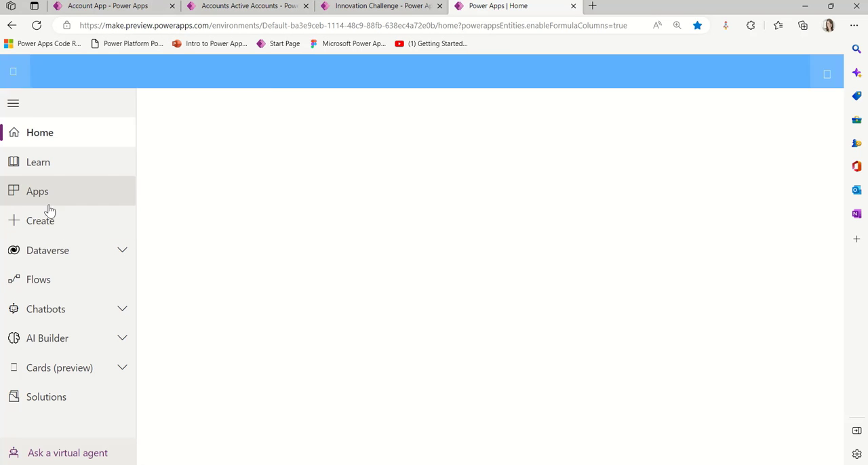
click(61, 256)
click(58, 278)
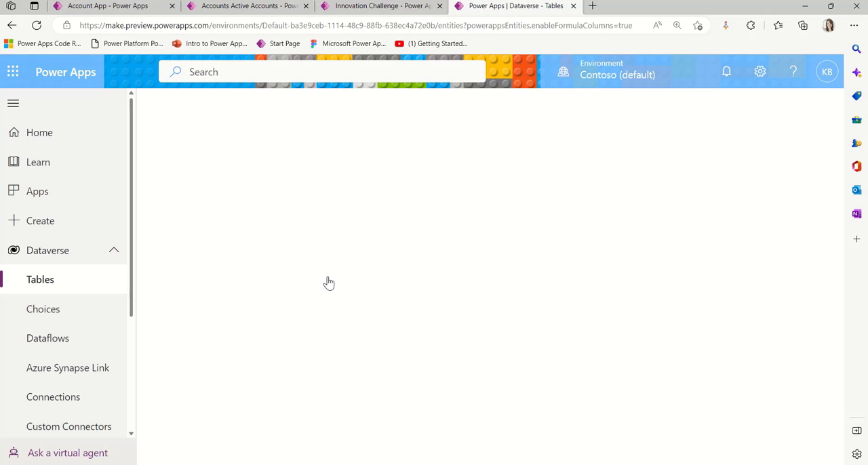
click(252, 268)
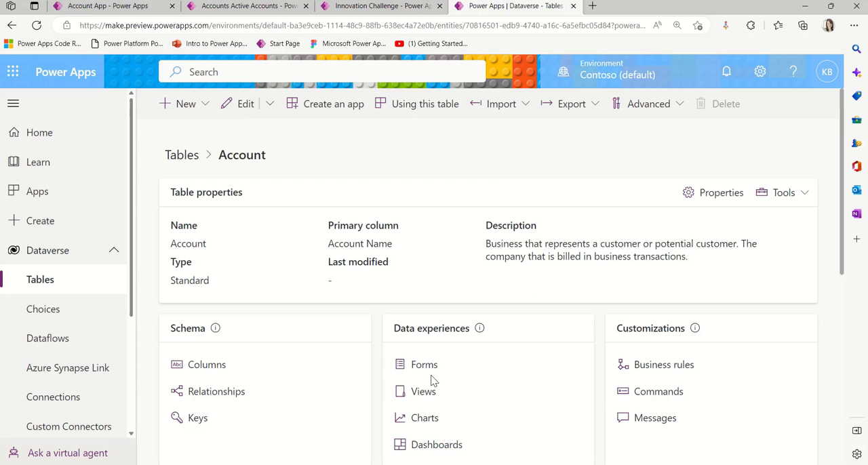
click(424, 397)
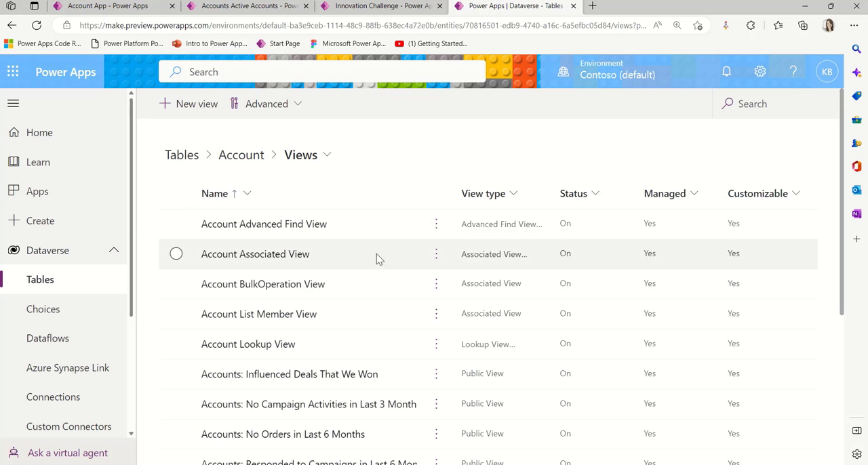
scroll(413, 354, down, 2)
scroll(406, 339, up, 2)
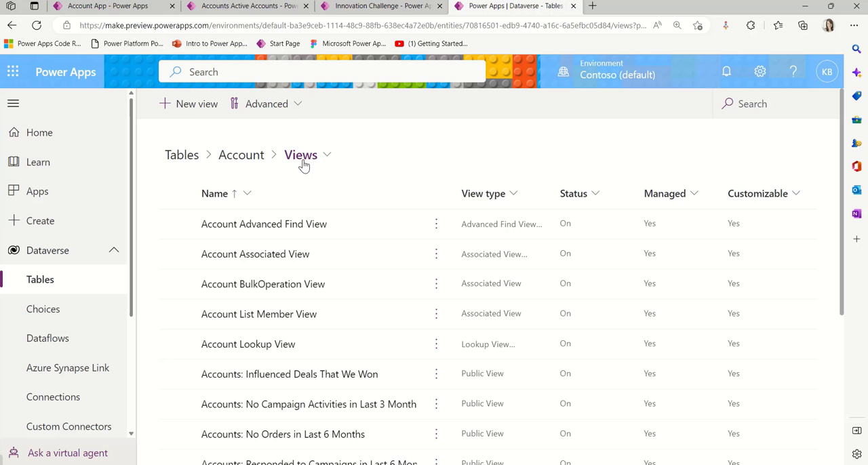
Examine the account views offered in the running Account App, keeping the Active Accounts view
click(249, 8)
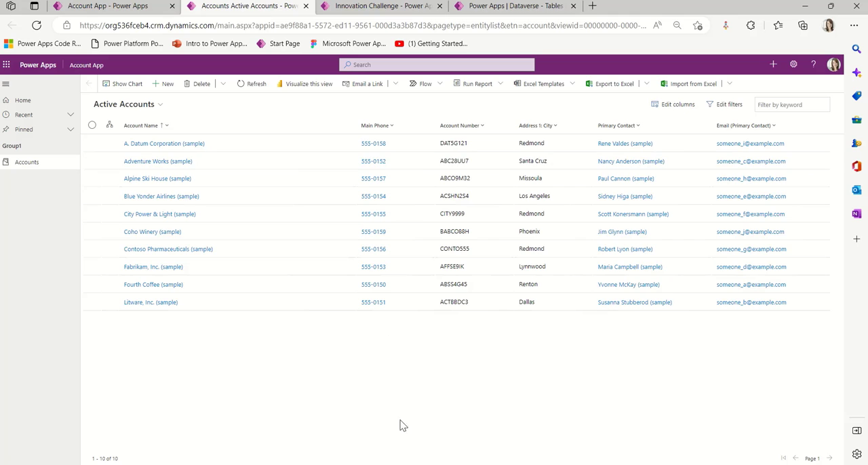
click(160, 104)
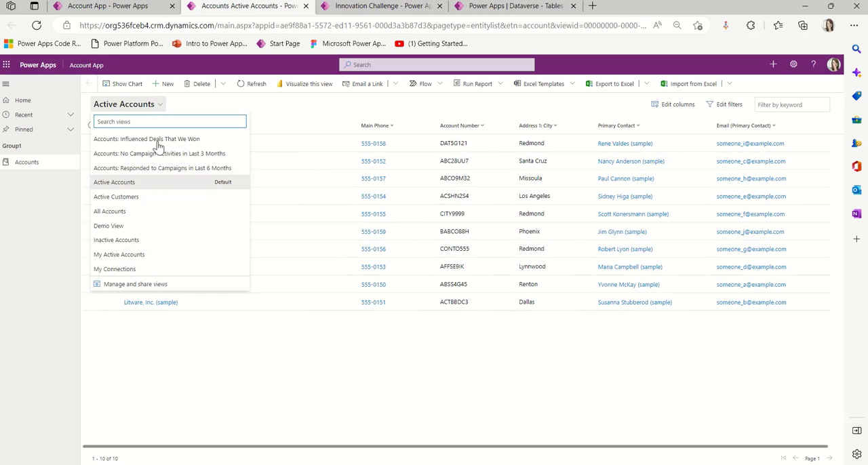
click(151, 371)
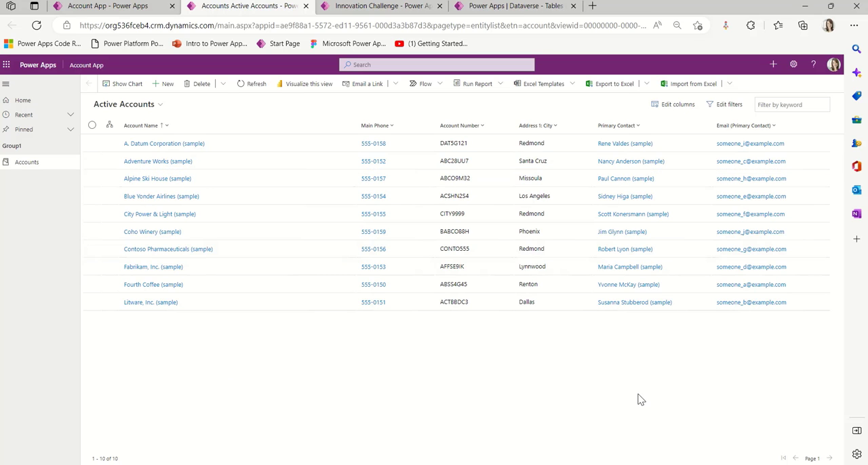
Open the A. Datum Corporation (sample) record, examine its form and related record types, and return to the accounts list
click(178, 143)
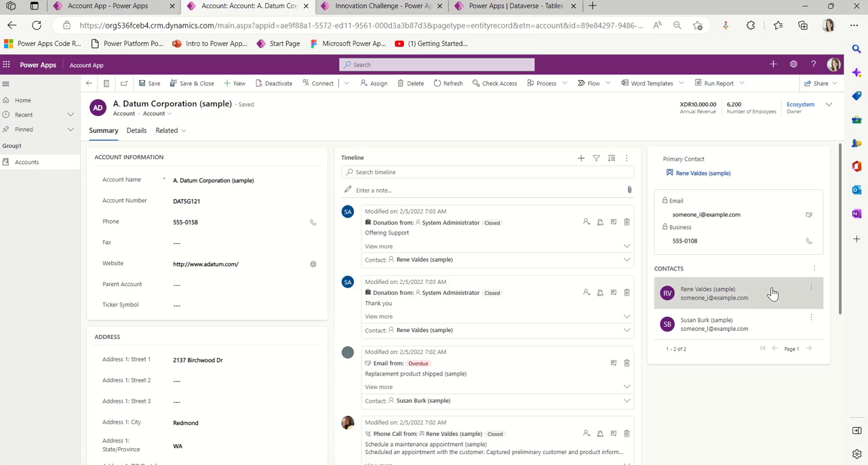
click(169, 131)
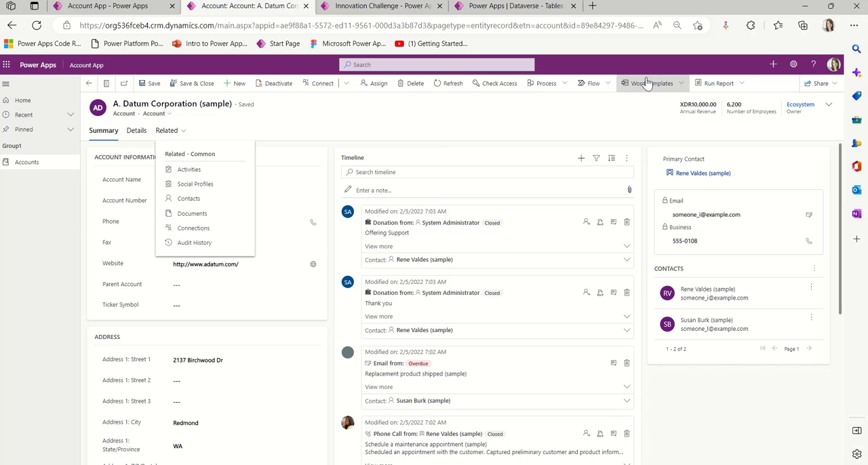
click(500, 126)
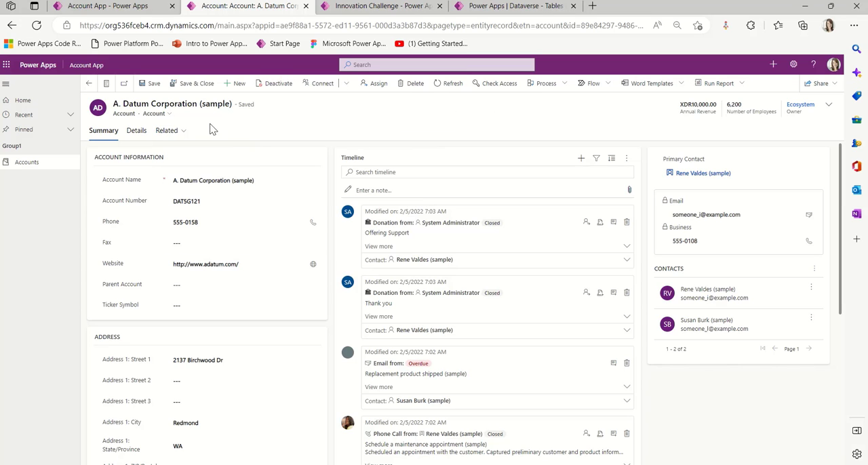
click(88, 83)
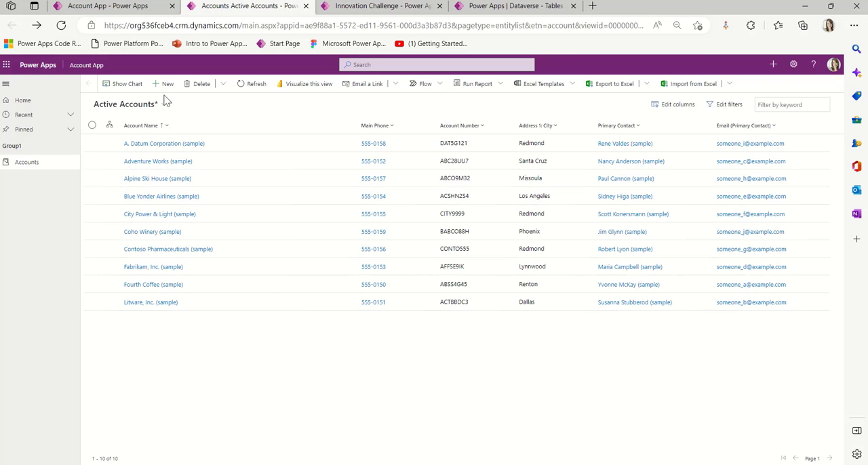
click(107, 163)
click(106, 178)
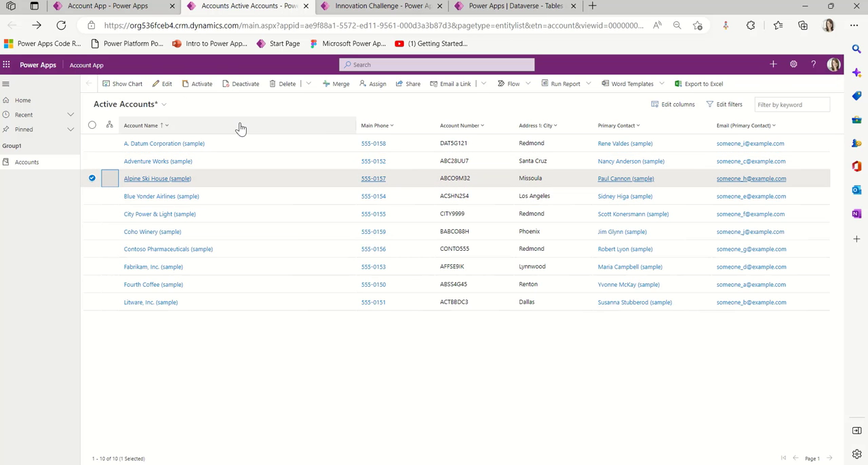
click(91, 179)
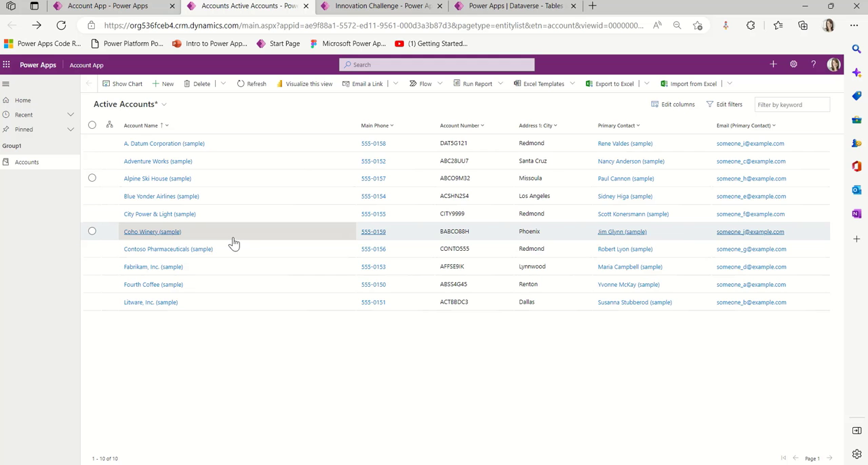
Start adding a Dashboard page in the Account App designer and examine the dashboards available for it
click(148, 8)
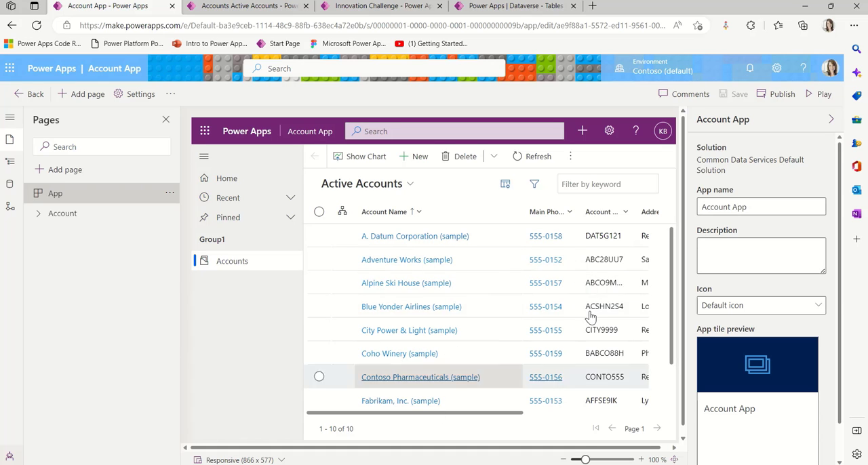
click(96, 94)
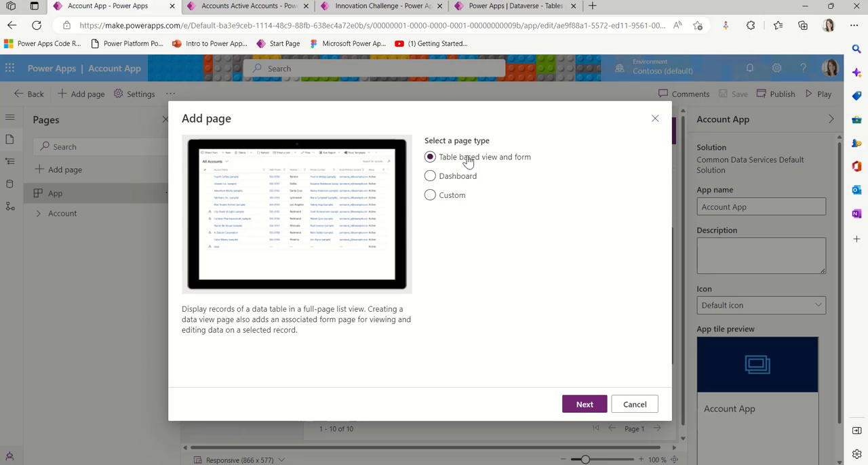
click(431, 180)
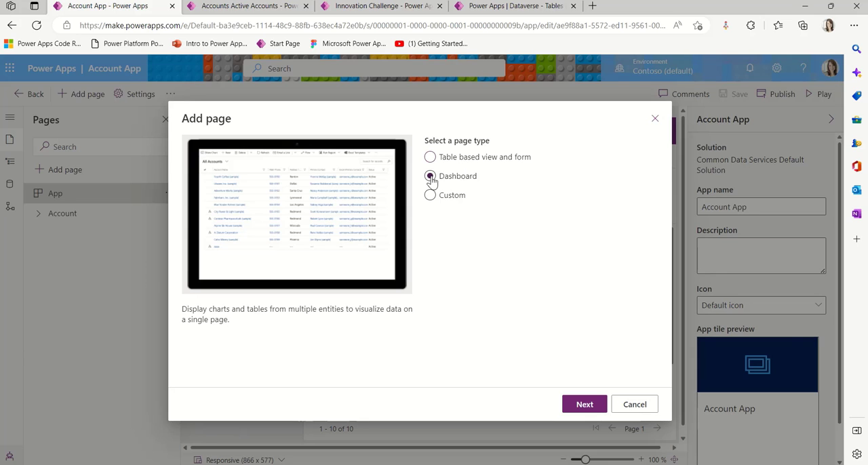
click(583, 406)
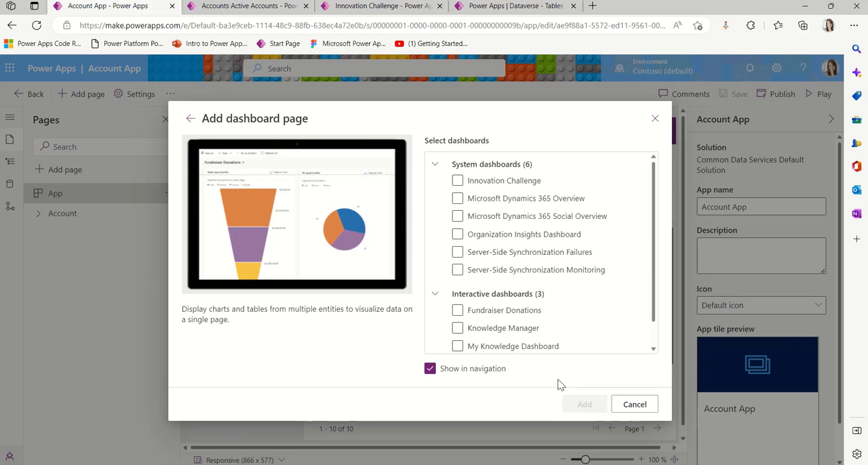
scroll(546, 341, down, 3)
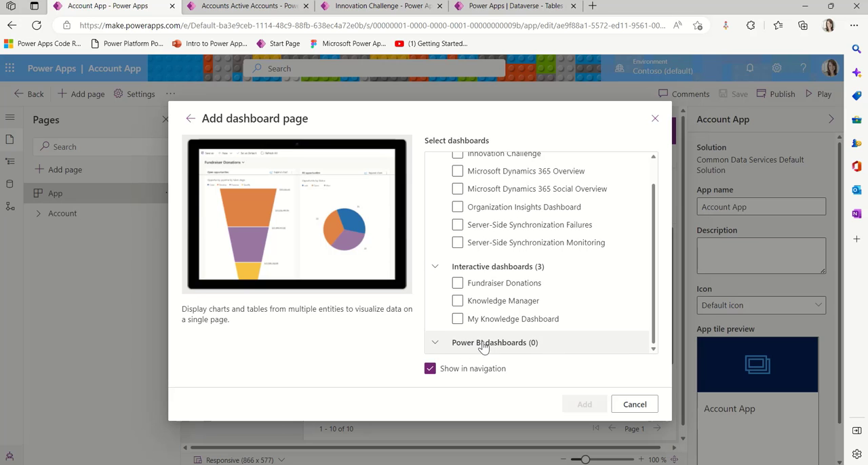
scroll(558, 281, up, 2)
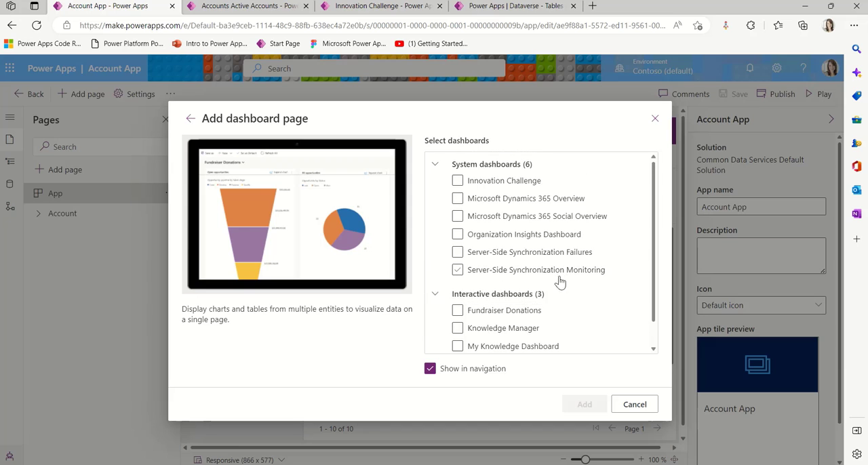
Examine the Custom page type for a new Account App page and cancel without adding a page
click(190, 119)
click(430, 195)
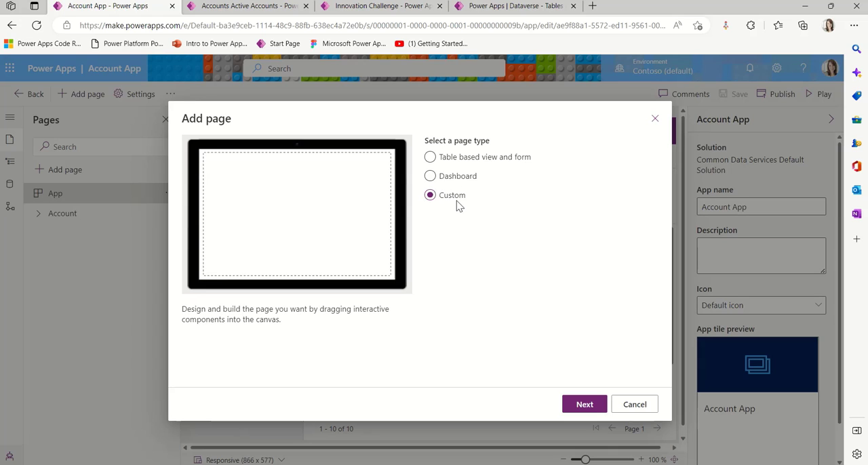
click(634, 404)
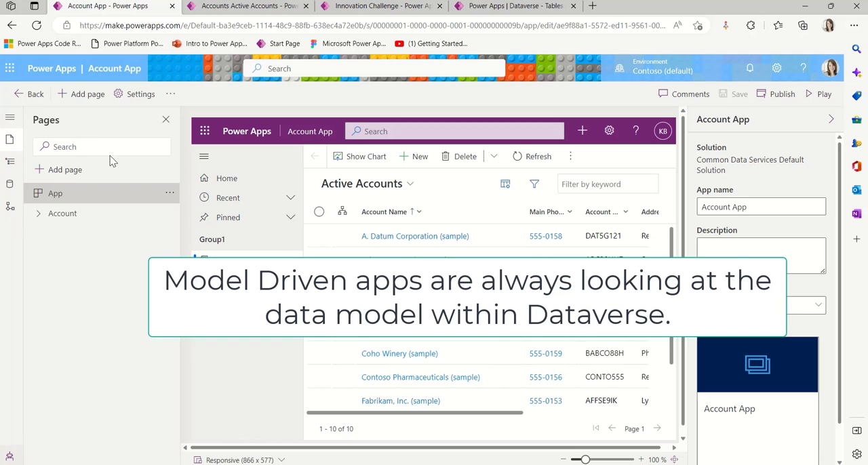
click(83, 97)
click(434, 196)
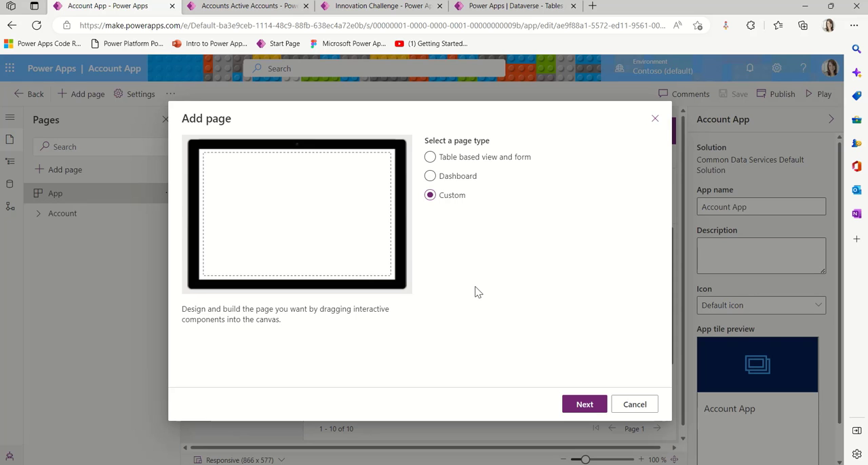
click(643, 410)
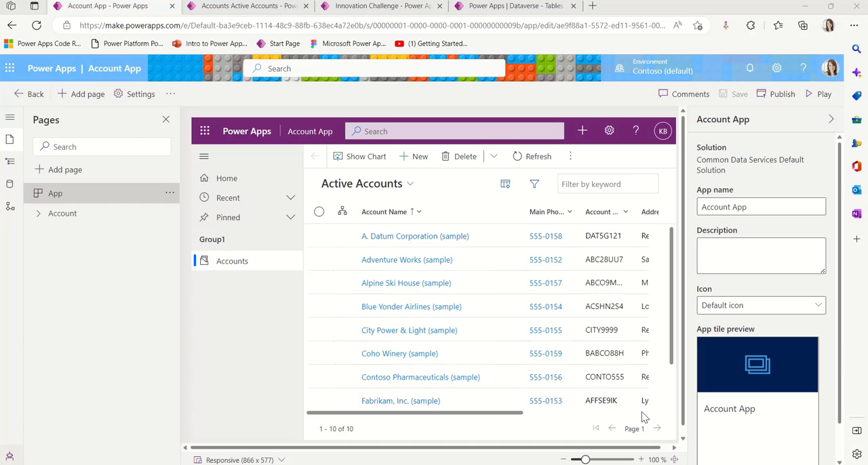
Examine the charts and lists on the Innovation Challenge app's dashboard and open the app's Challenges area
key(ctrl+3)
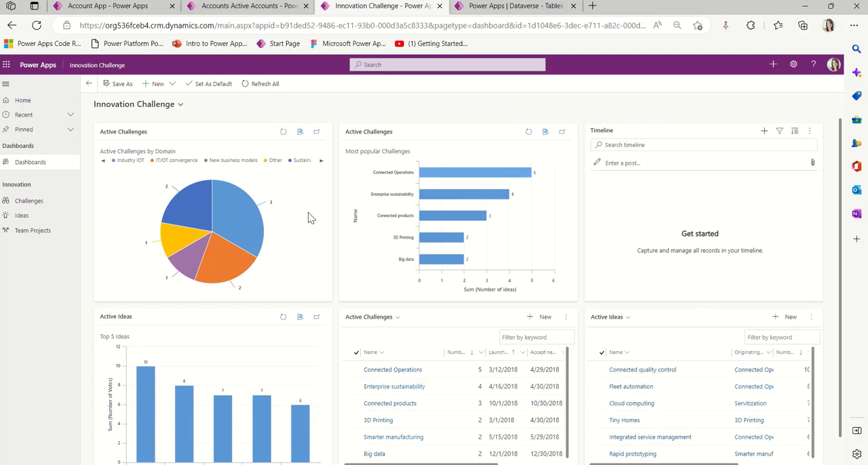
scroll(566, 288, down, 1)
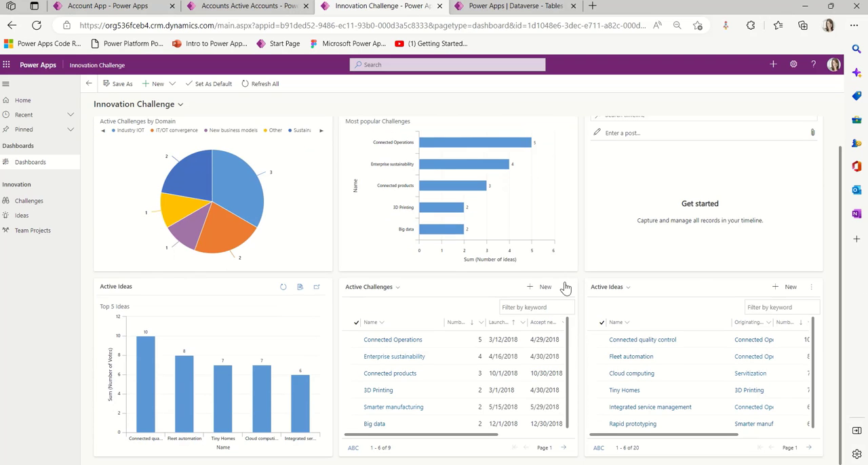
mouse_move(238, 208)
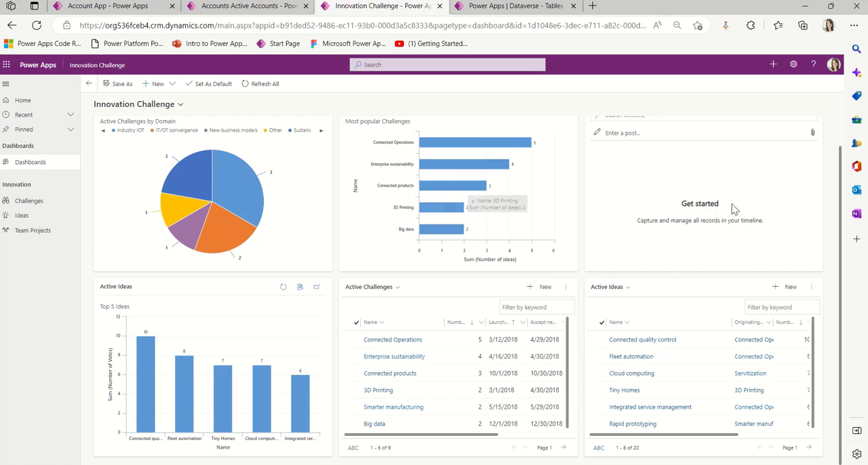
scroll(737, 266, up, 1)
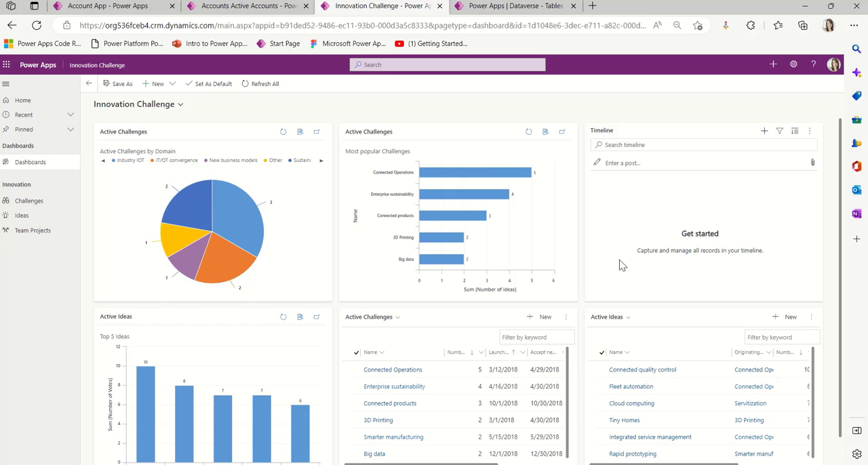
click(30, 201)
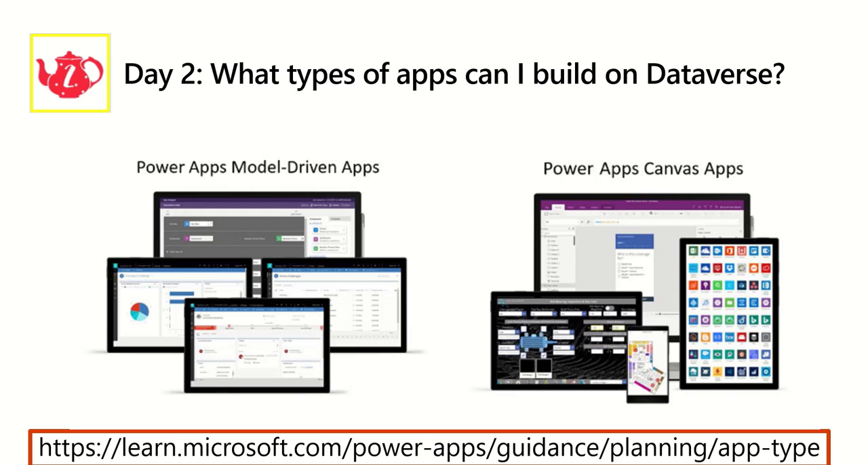
key(Right)
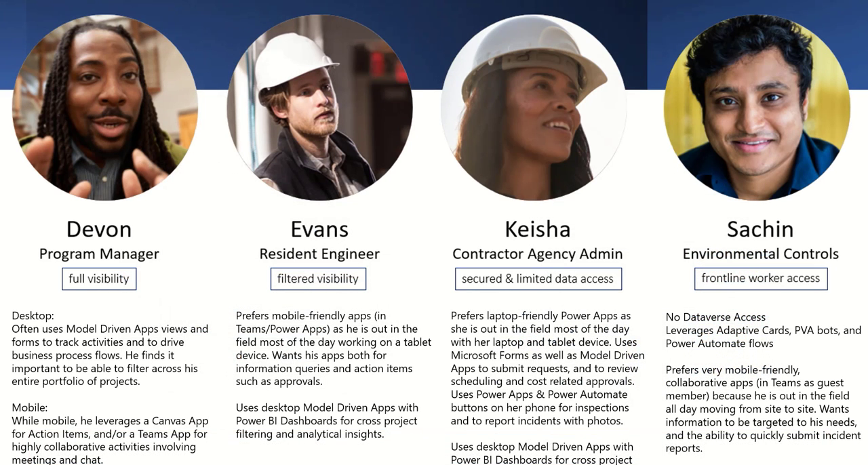